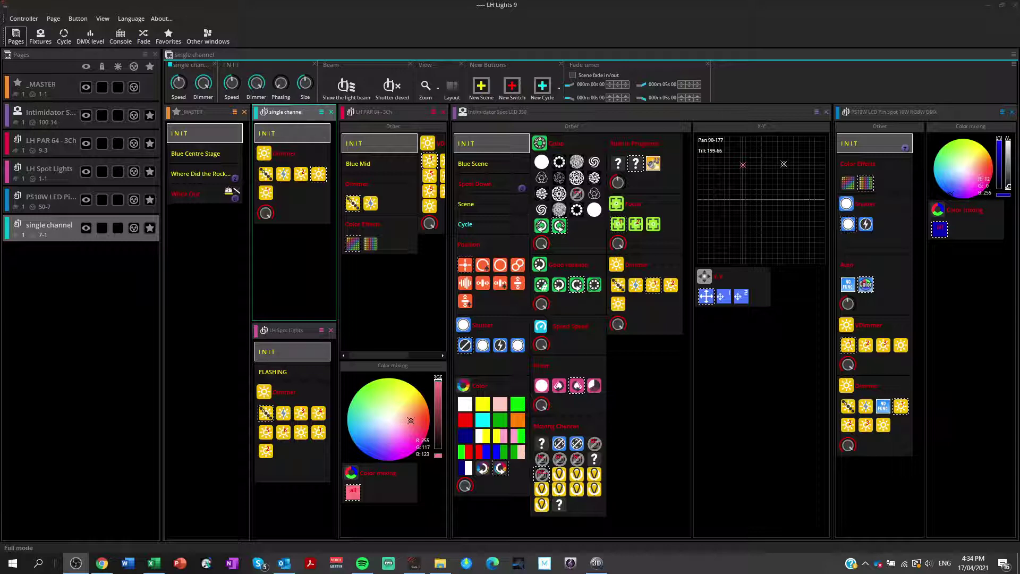
Examine which page window each entry in the Pages list activates, from _MASTER down to PS10W LED Pin Spot and Intimidator Spot
click(80, 340)
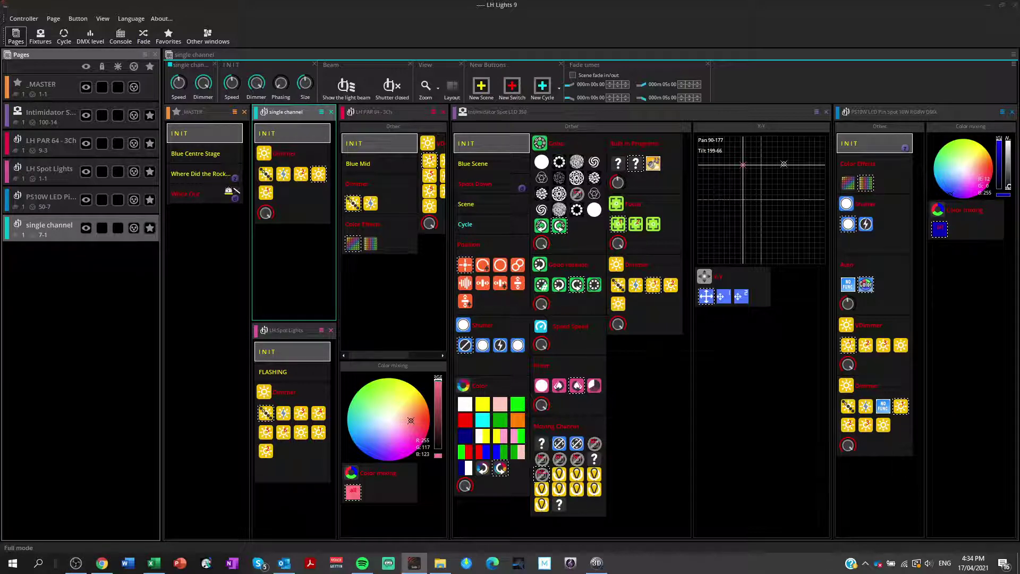
click(47, 87)
click(51, 115)
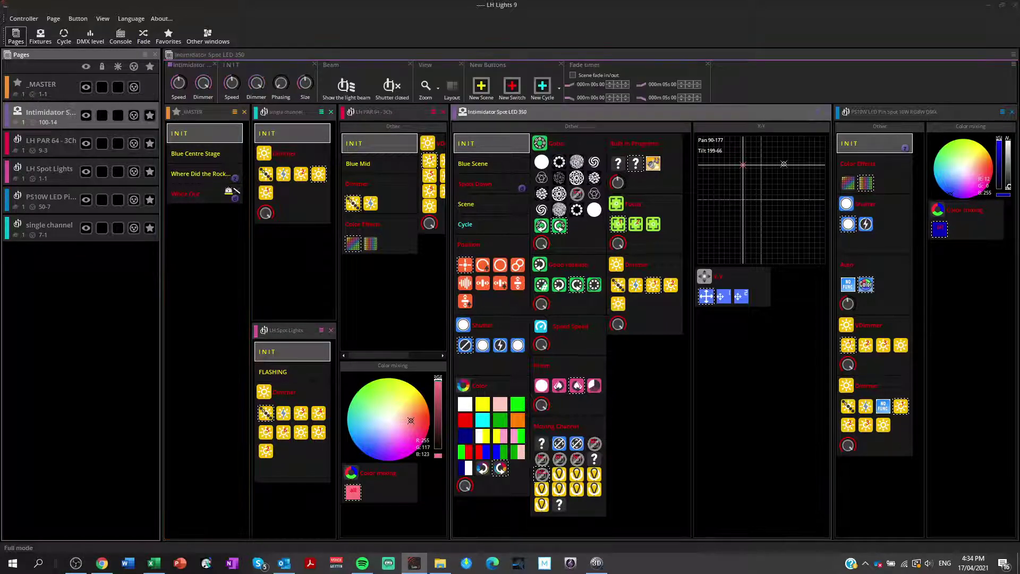
key(Down)
key(Down)
key(Down)
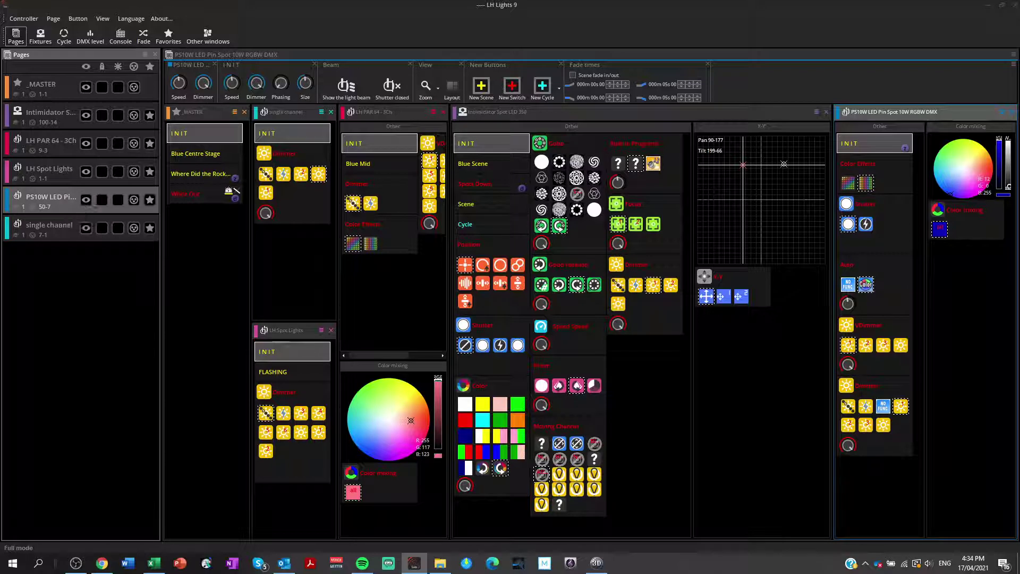
click(50, 115)
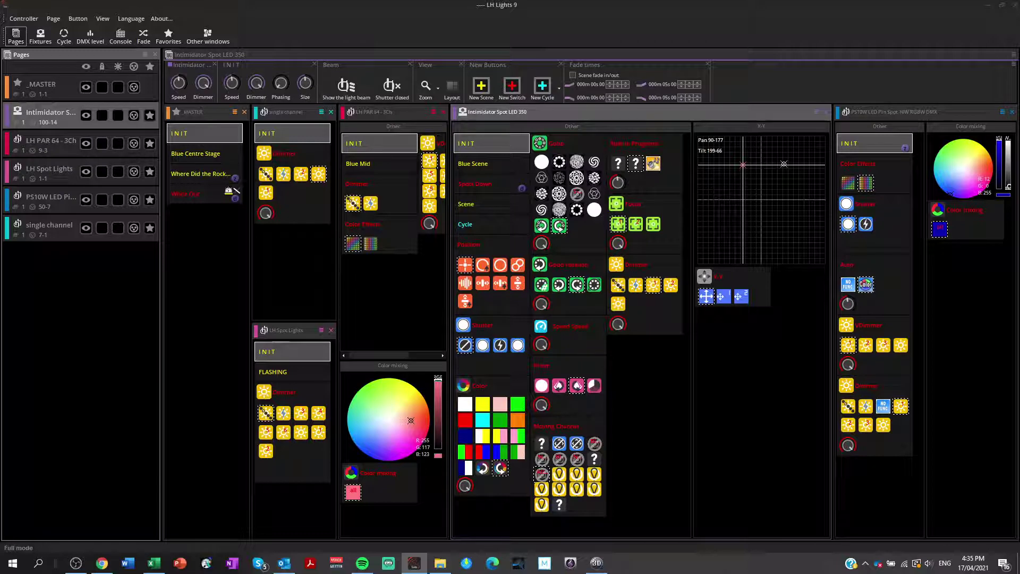
On the LH PAR 64 - 3Ch page, set the mixed colour to R 255, G 239, B 248 and activate the rainbow-stripe Color Effects preset
click(50, 142)
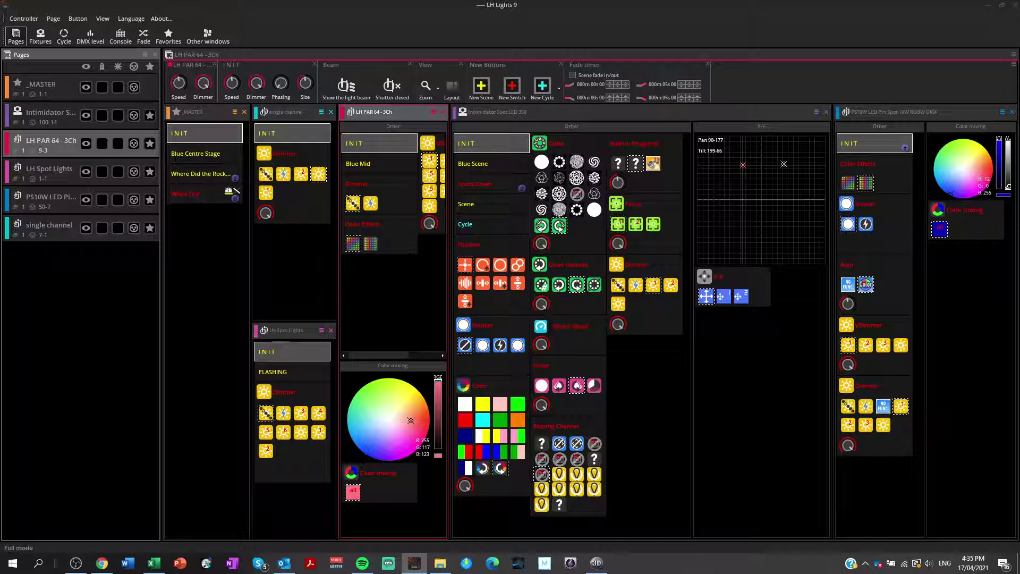
mouse_move(411, 420)
mouse_down()
mouse_move(375, 442)
mouse_move(390, 421)
mouse_up()
click(353, 244)
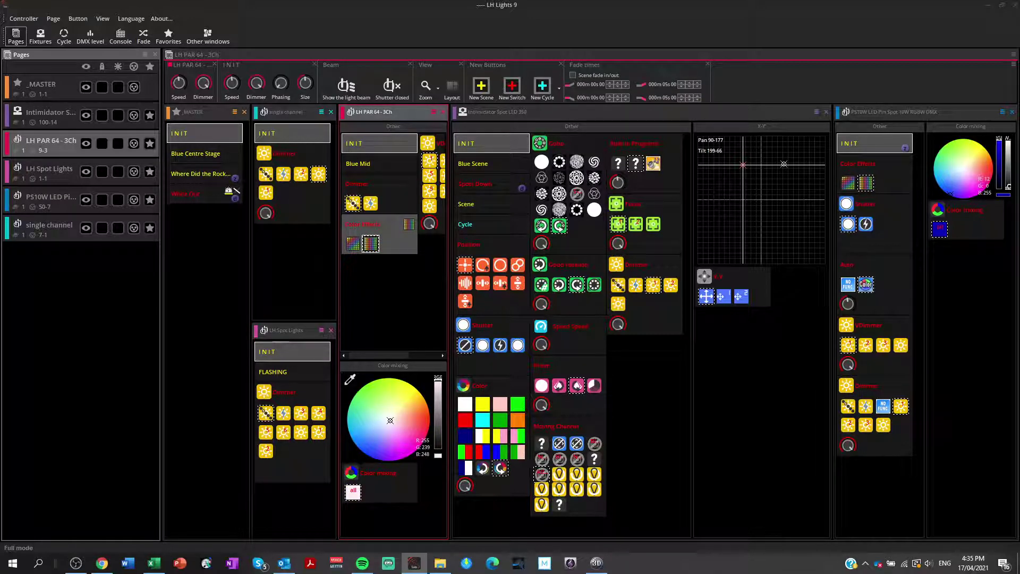
Examine the window arrangement by activating the LH Spot Lights, PS10W LED Pin Spot, LH PAR 64 and Intimidator Spot pages in turn
click(49, 169)
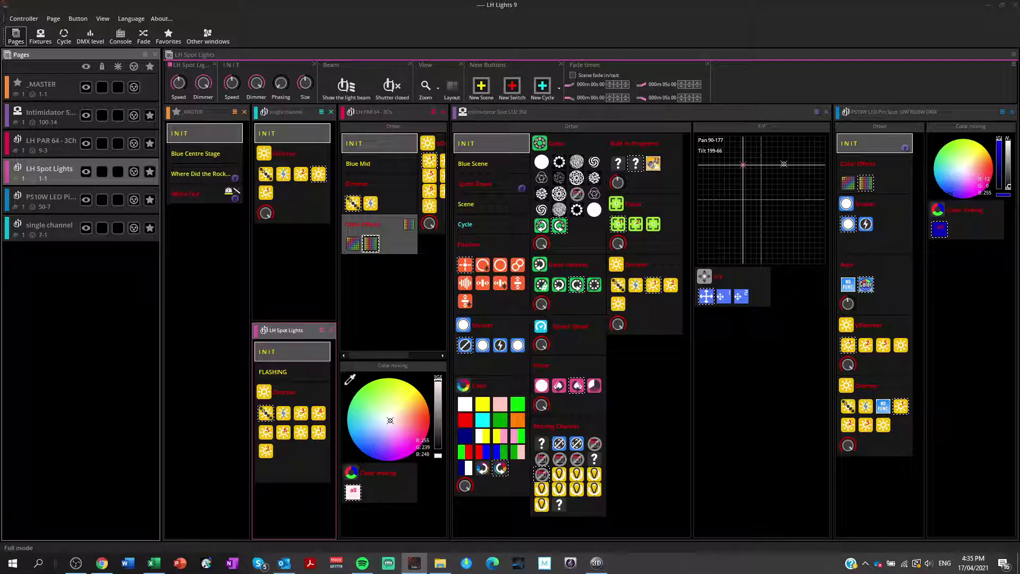
click(49, 198)
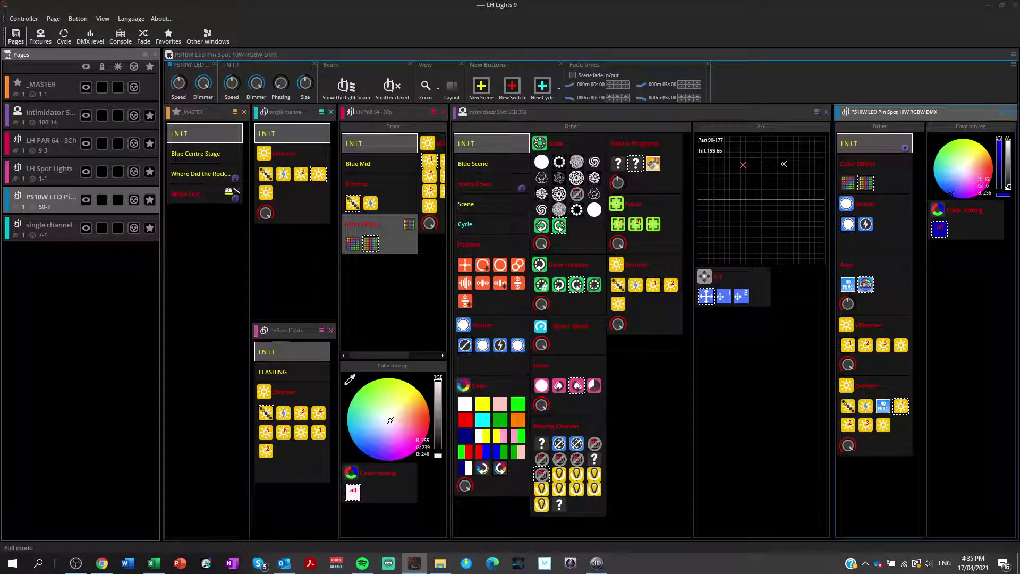
click(50, 170)
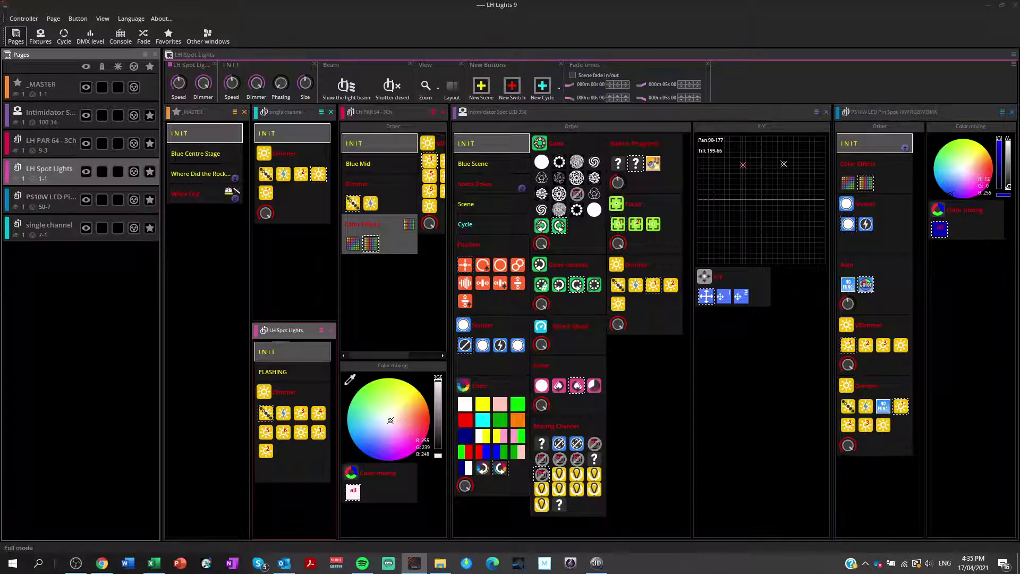
click(50, 198)
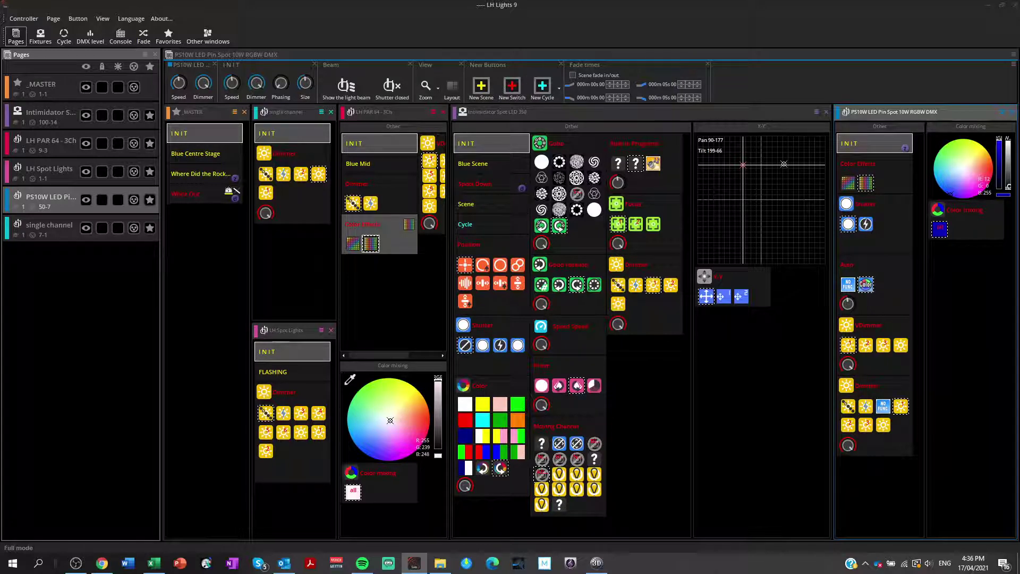
click(532, 112)
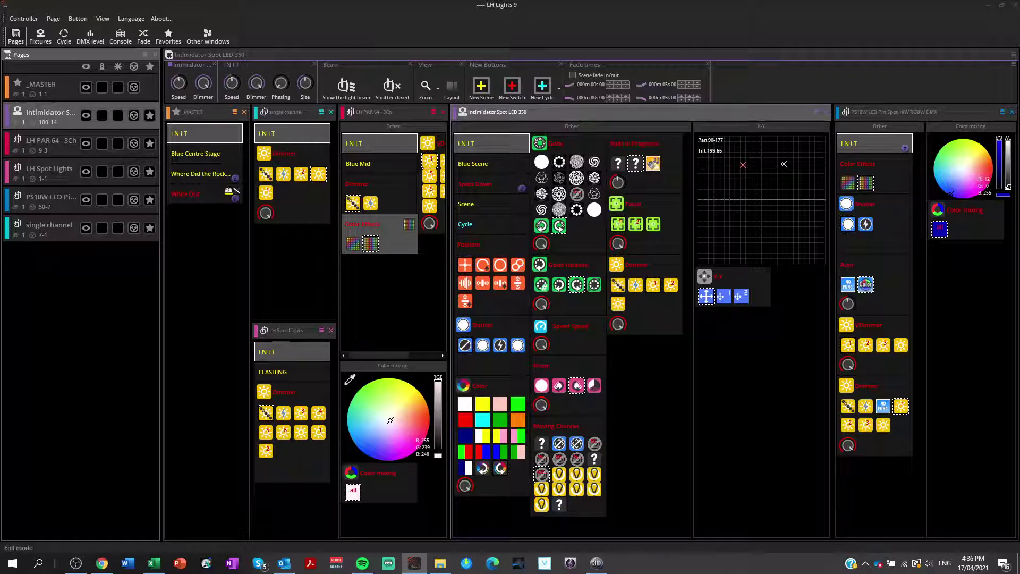
click(49, 169)
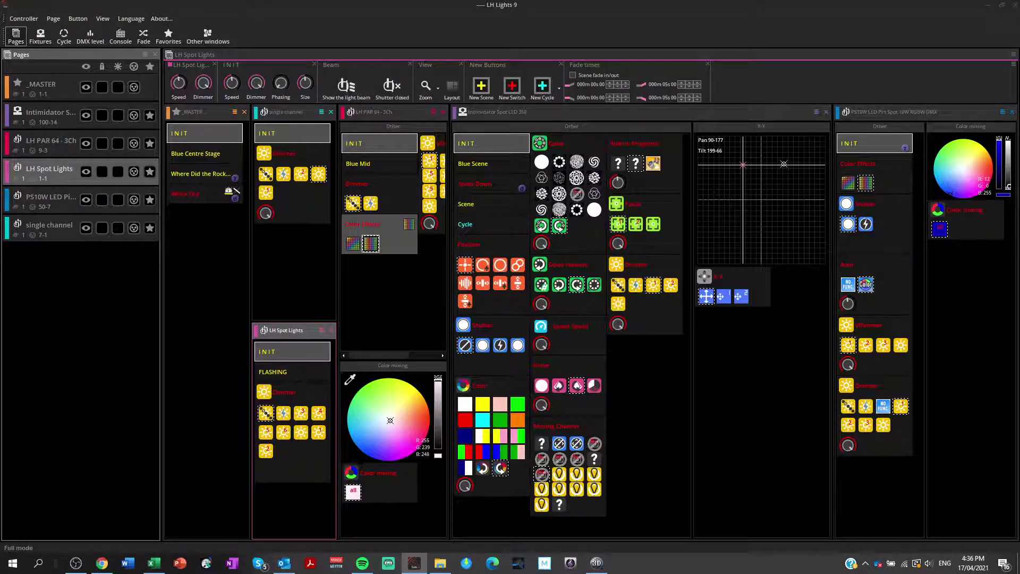
click(51, 141)
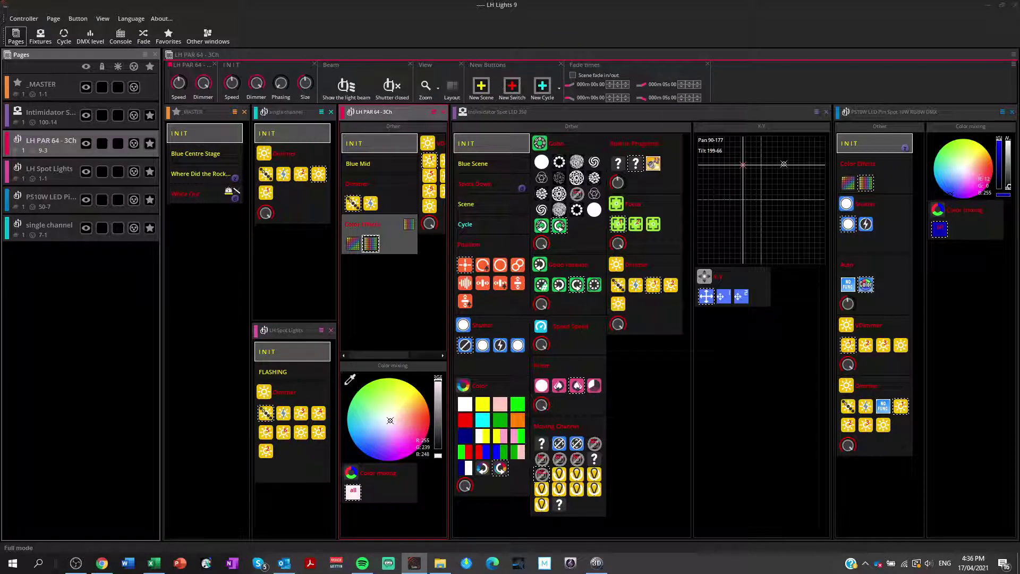
click(498, 112)
click(894, 112)
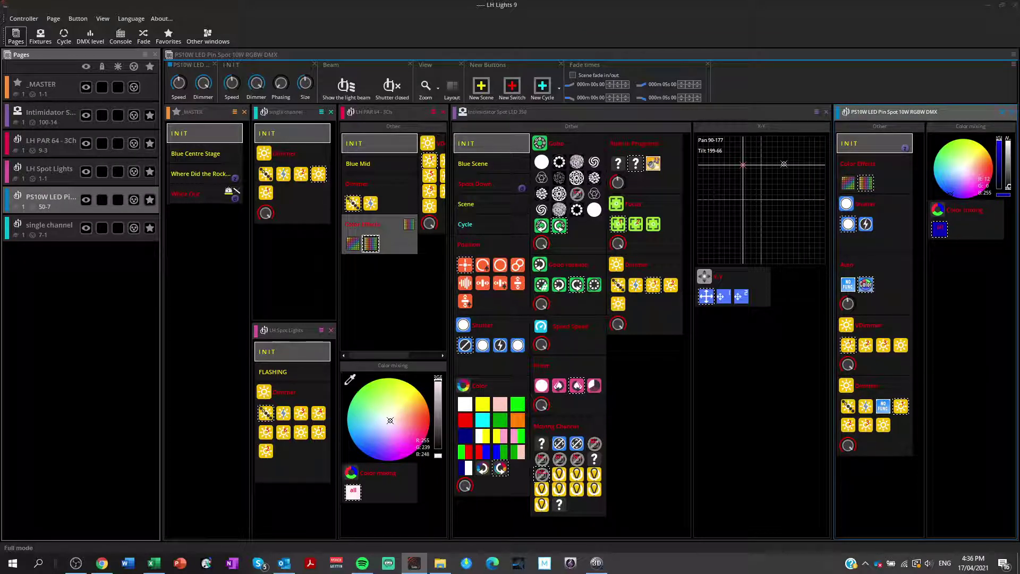
click(573, 112)
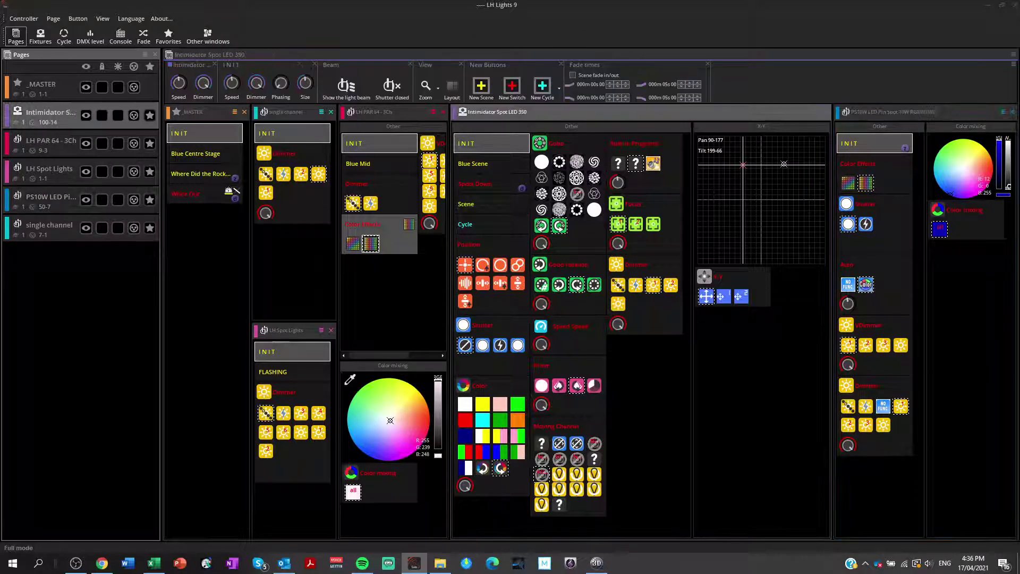
Dock the Intimidator Spot LED 350 page window as a tab in the same space as the _MASTER page
drag(572, 112, 466, 209)
drag(535, 206, 611, 190)
drag(531, 345, 499, 301)
drag(499, 144, 547, 110)
drag(531, 268, 255, 270)
drag(255, 116, 228, 113)
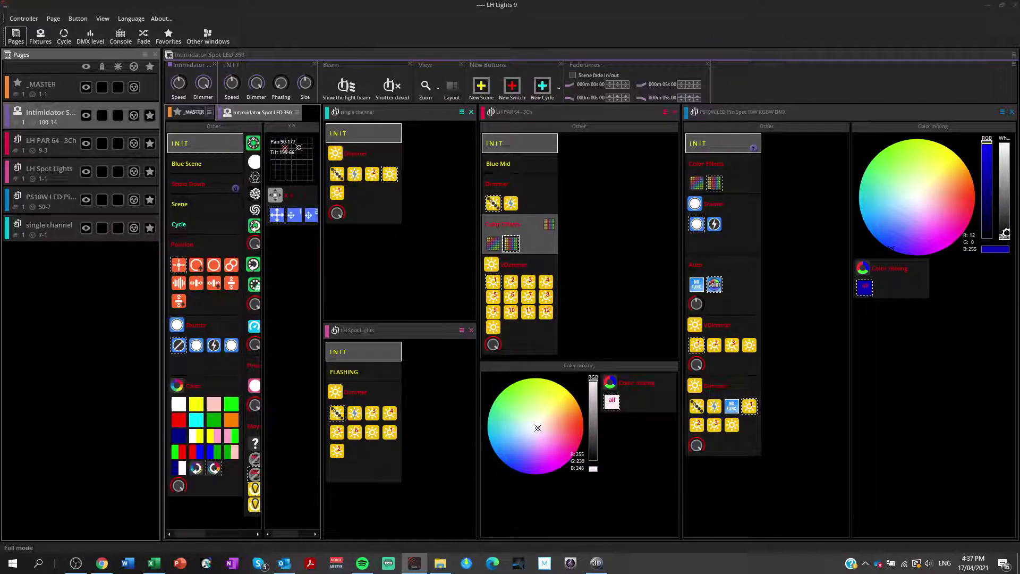
Alternate between the tabbed _MASTER and Intimidator Spot LED 350 pages to compare them
click(193, 112)
click(263, 112)
click(262, 112)
click(194, 112)
click(262, 112)
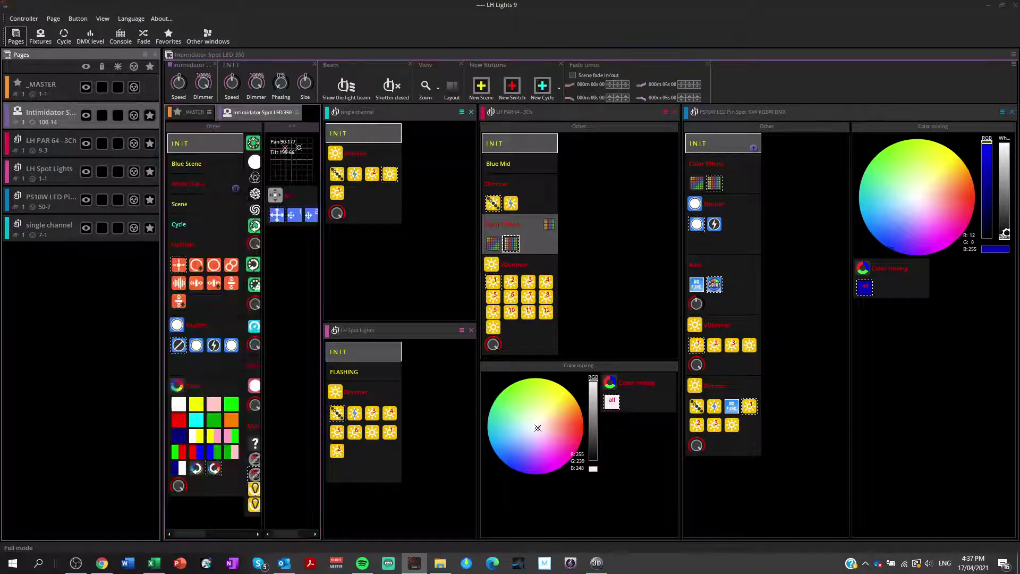
Move the Intimidator Spot LED 350 page out of the tab group into its own column after the PS10W LED Pin Spot page
drag(262, 112, 965, 304)
drag(849, 321, 849, 321)
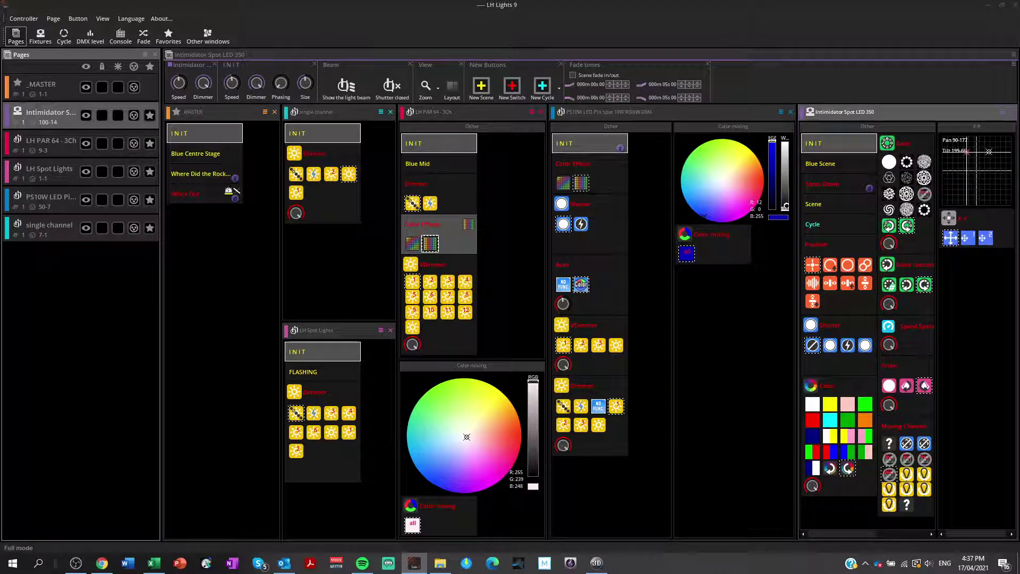
Dock the LH Spot Lights page as a tab together with the single channel page
click(50, 169)
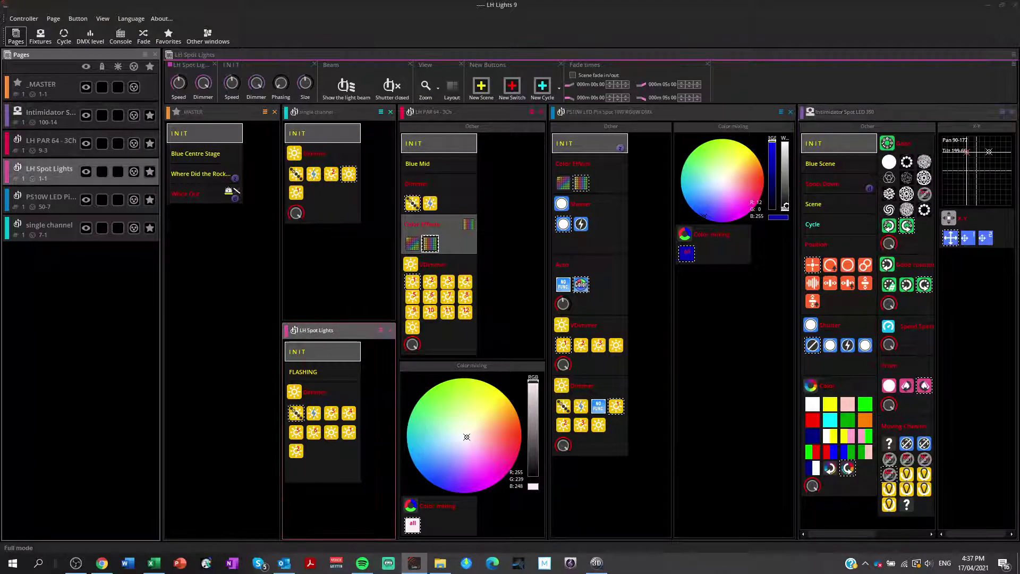
click(49, 225)
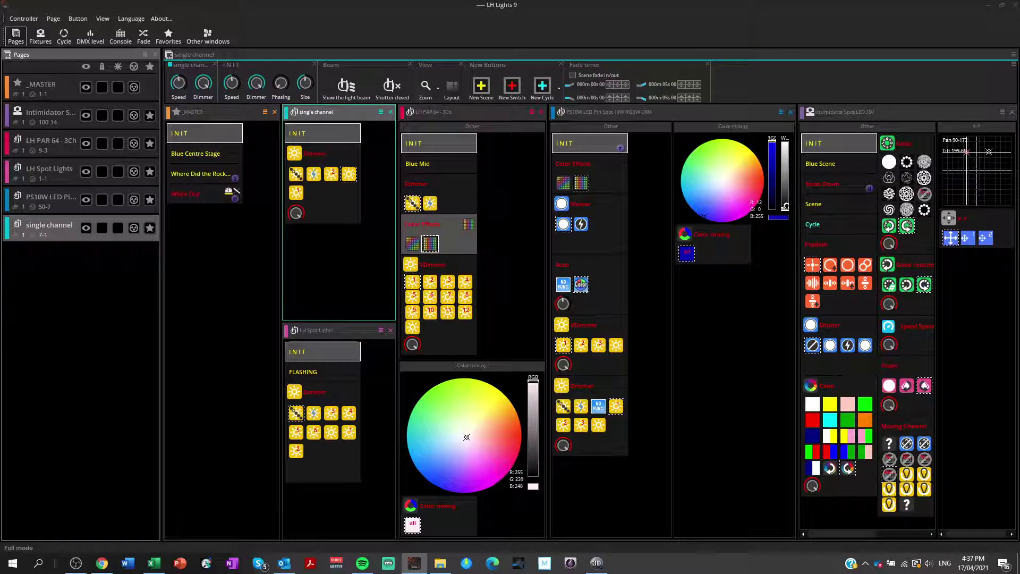
click(49, 169)
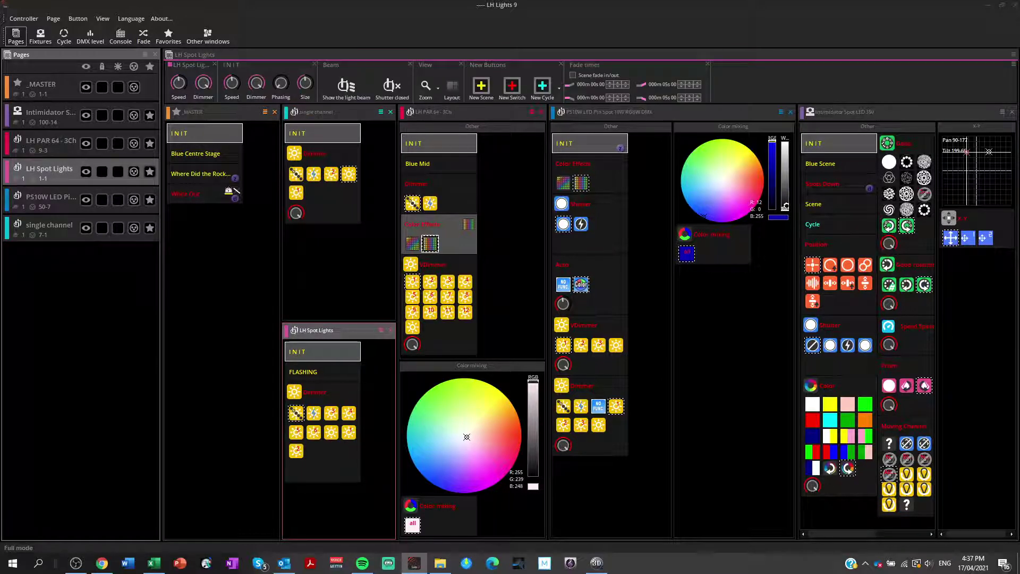
drag(321, 330, 341, 126)
drag(337, 213, 337, 212)
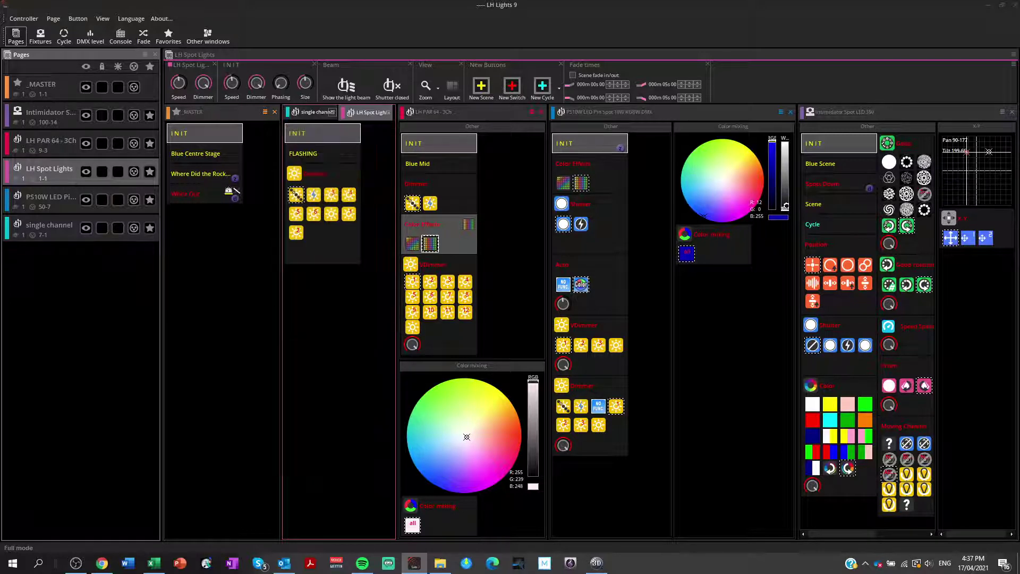
Alternate between the single channel and LH Spot Lights tabs, and split LH Spot Lights back out beneath single channel
click(315, 112)
click(370, 112)
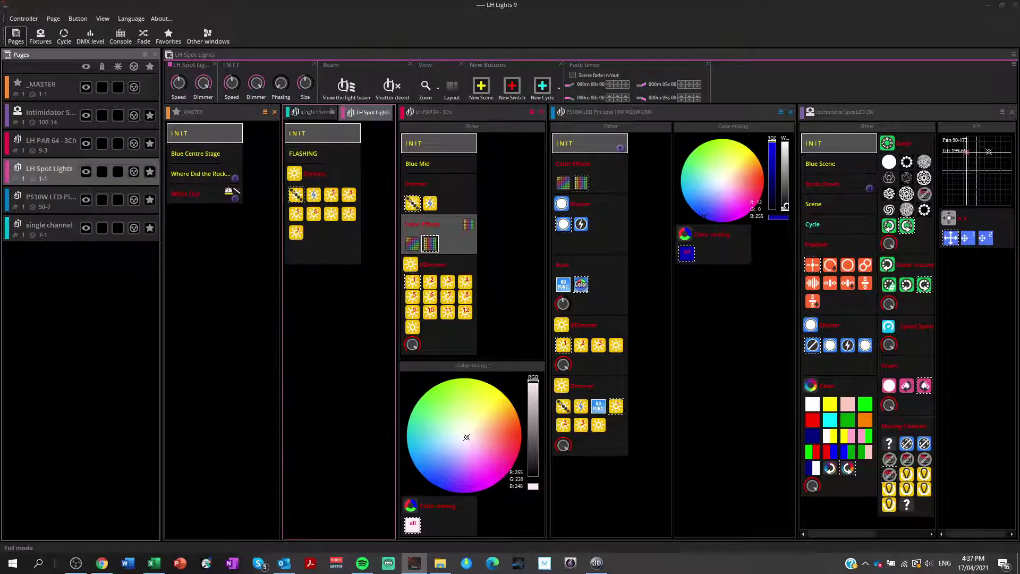
click(315, 112)
click(370, 112)
drag(366, 112, 338, 340)
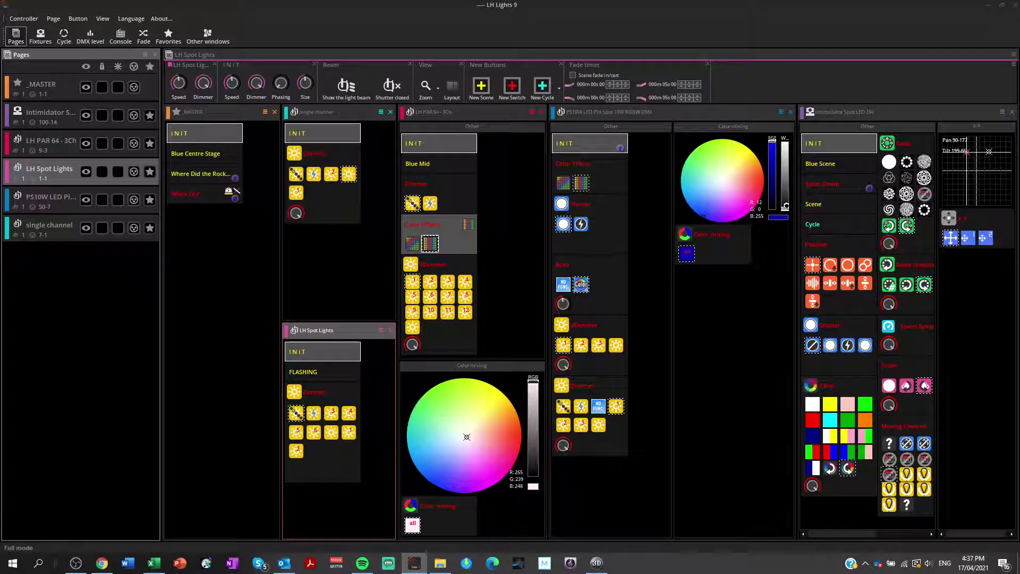
click(329, 113)
click(330, 330)
Try LH Spot Lights in its own column before _MASTER, and return it to the space beneath single channel
drag(319, 330, 199, 325)
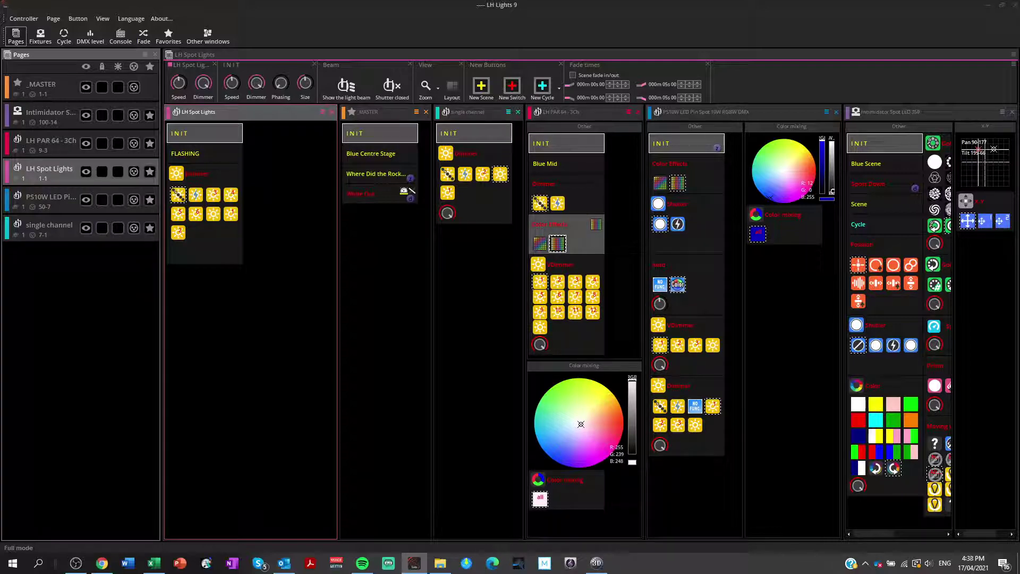
drag(213, 112, 479, 319)
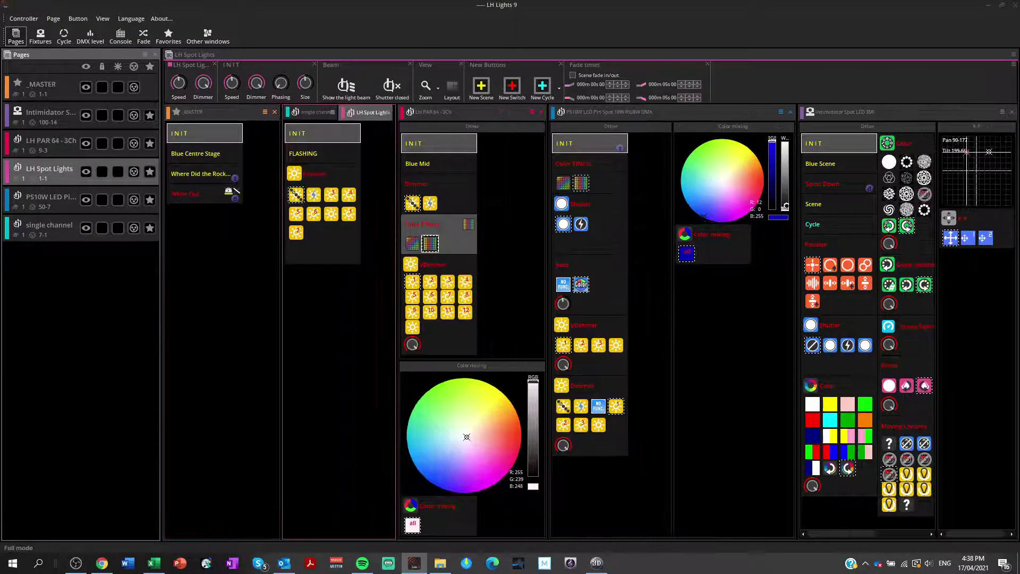
drag(366, 112, 338, 340)
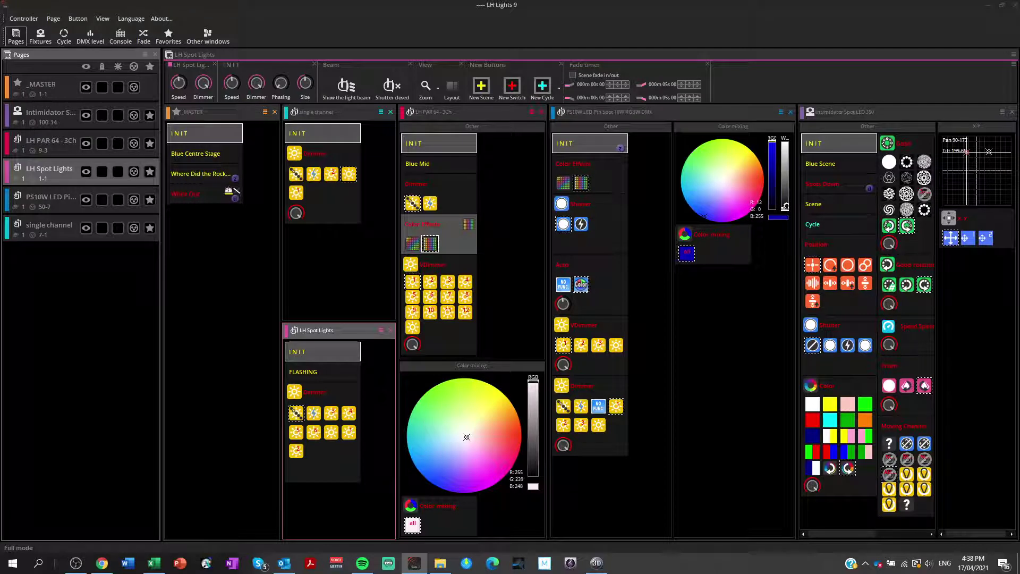
Resize the page columns, narrowing _MASTER, single channel and LH PAR 64 to give the Intimidator Spot LED 350 page more width
click(339, 266)
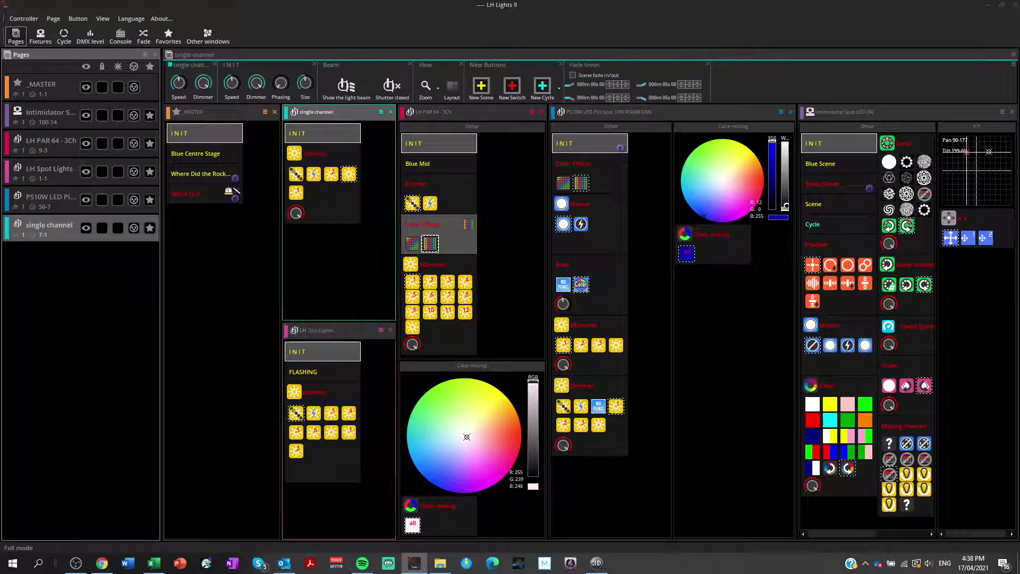
drag(281, 266, 248, 266)
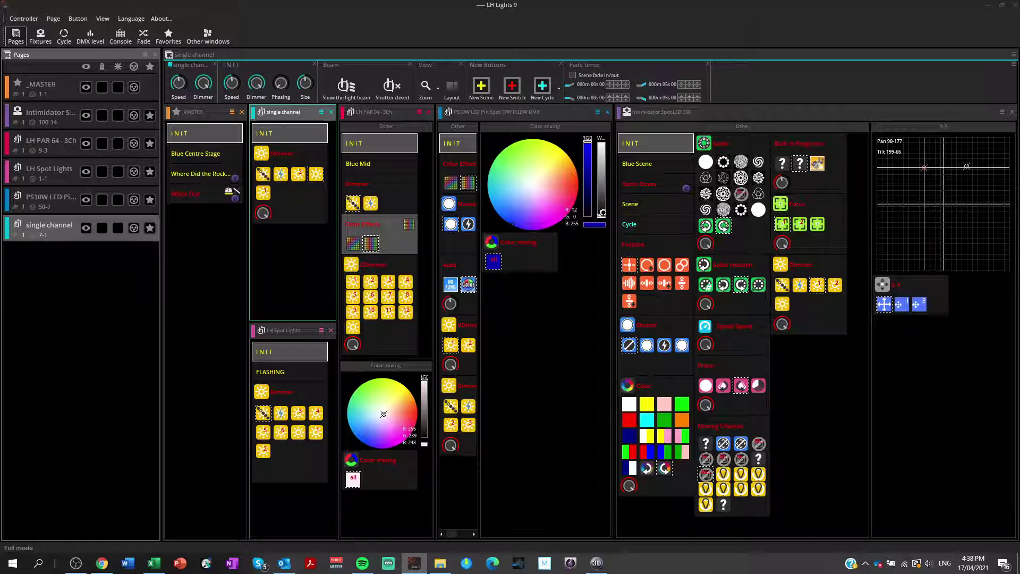
Widen the Other section of the PS10W LED Pin Spot page until all its buttons fit beside the Color mixing section
drag(479, 318, 505, 319)
click(542, 329)
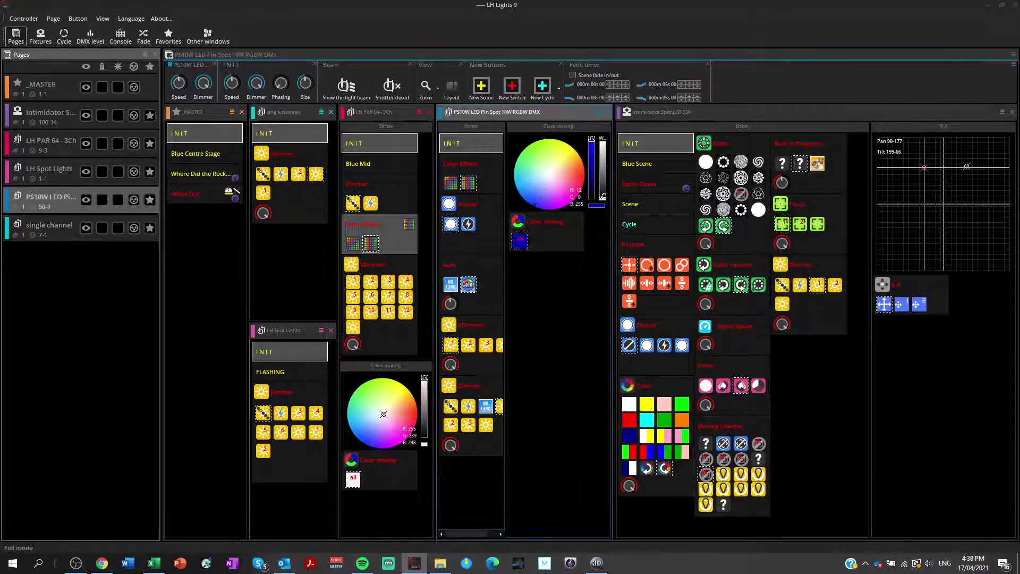
drag(506, 372, 531, 372)
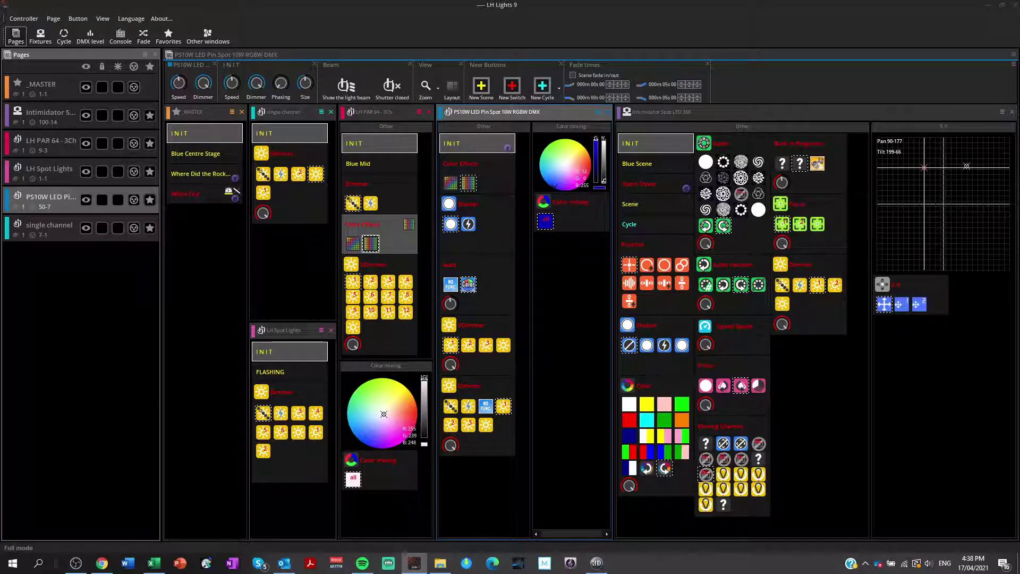
drag(531, 372, 523, 372)
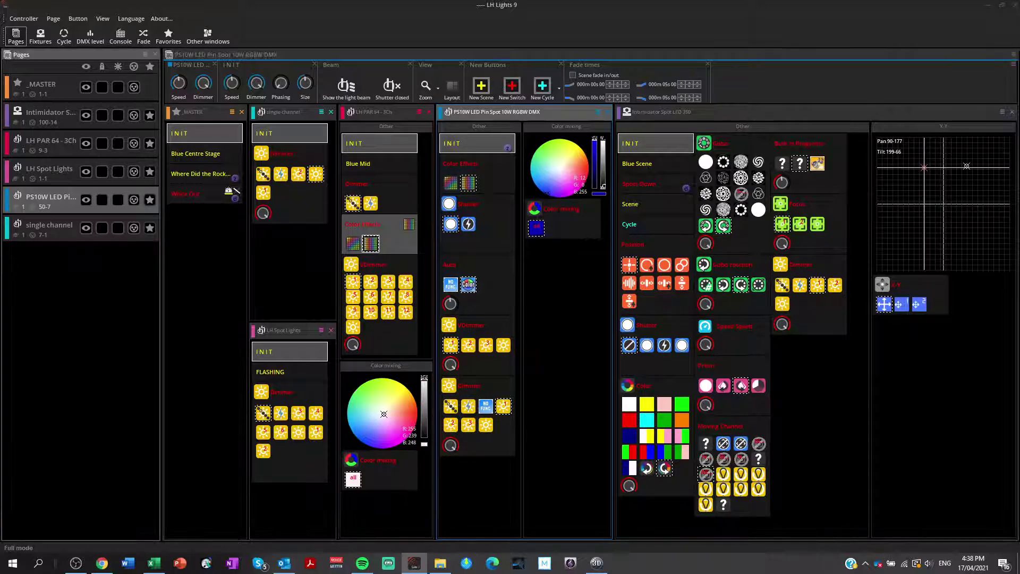
Step through the page entries from _MASTER to single channel, and hide the Pages list
click(49, 88)
click(49, 115)
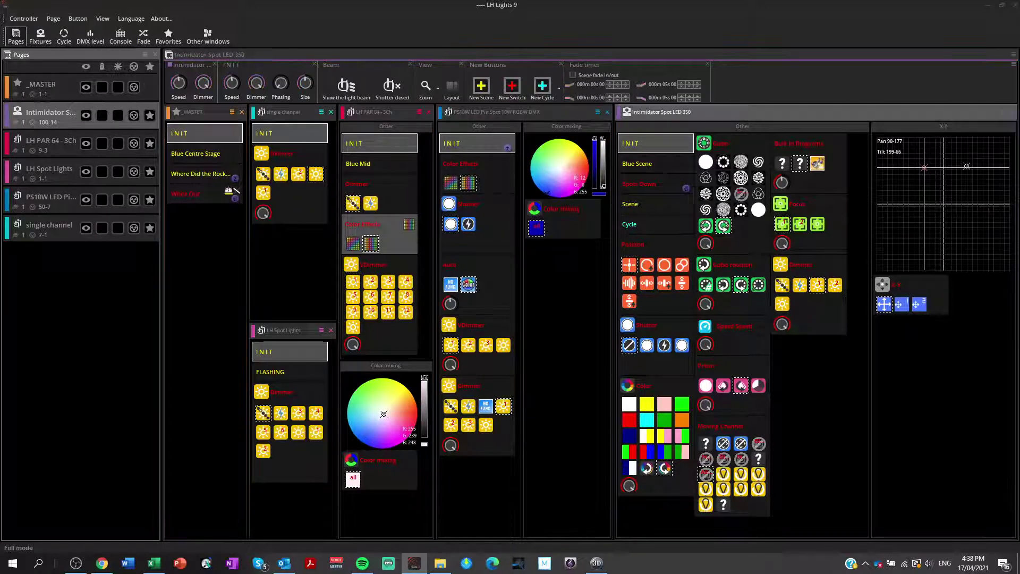
click(48, 144)
key(Down)
key(Down)
key(Down)
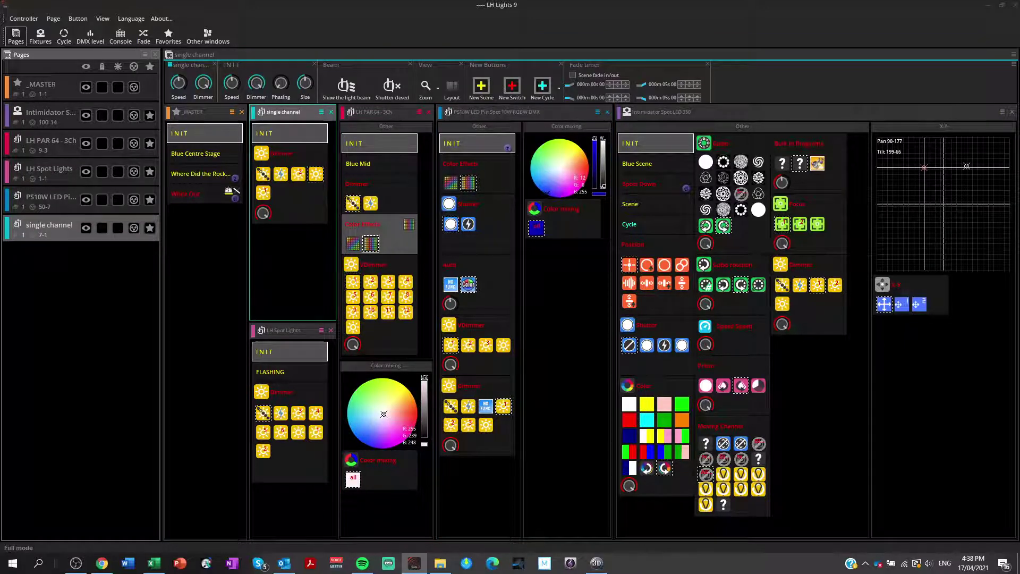
click(16, 36)
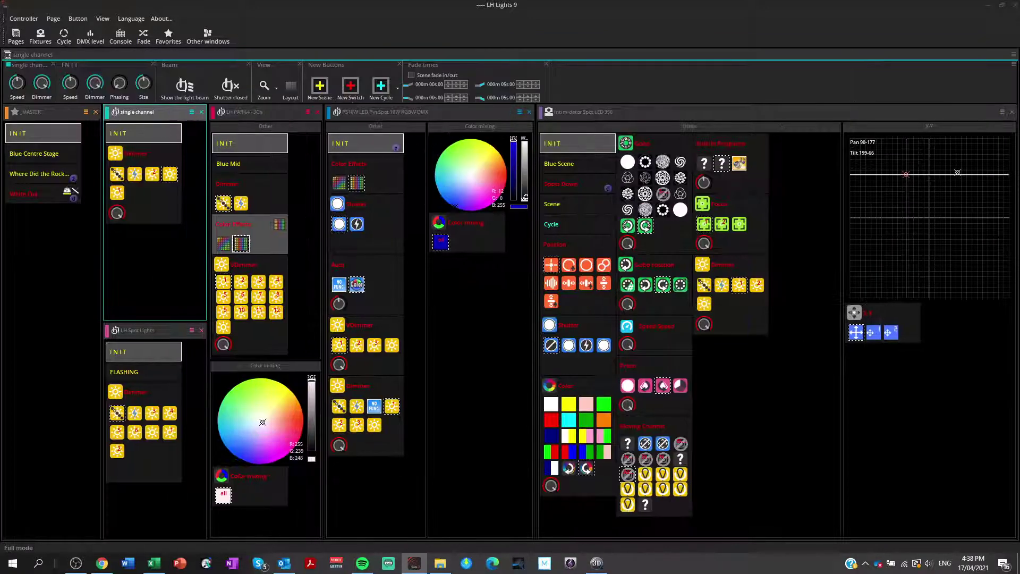